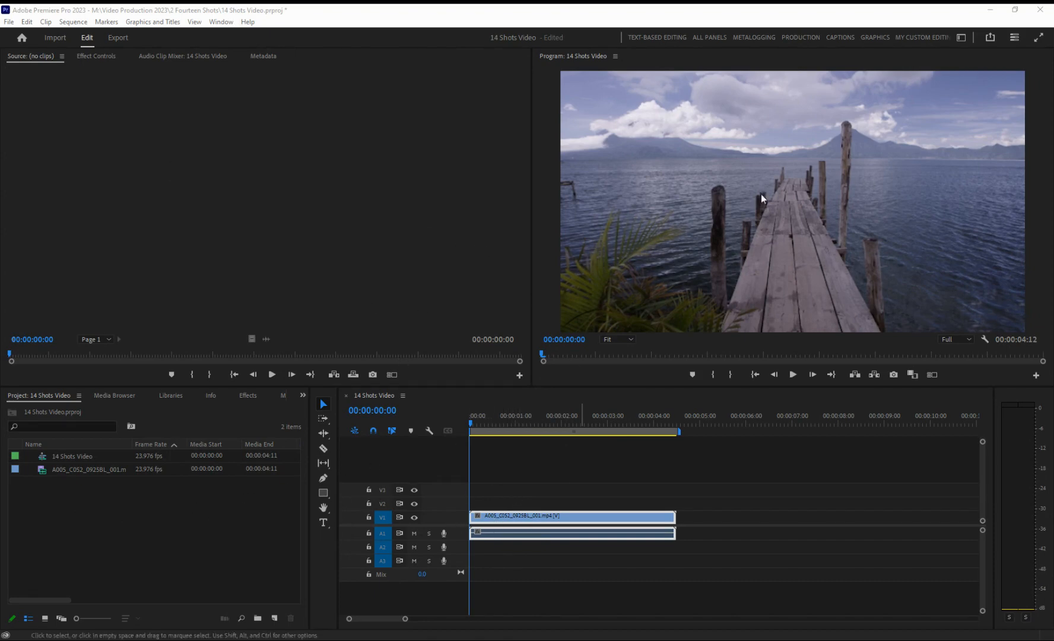
Switch to the Editing workspace.
click(219, 22)
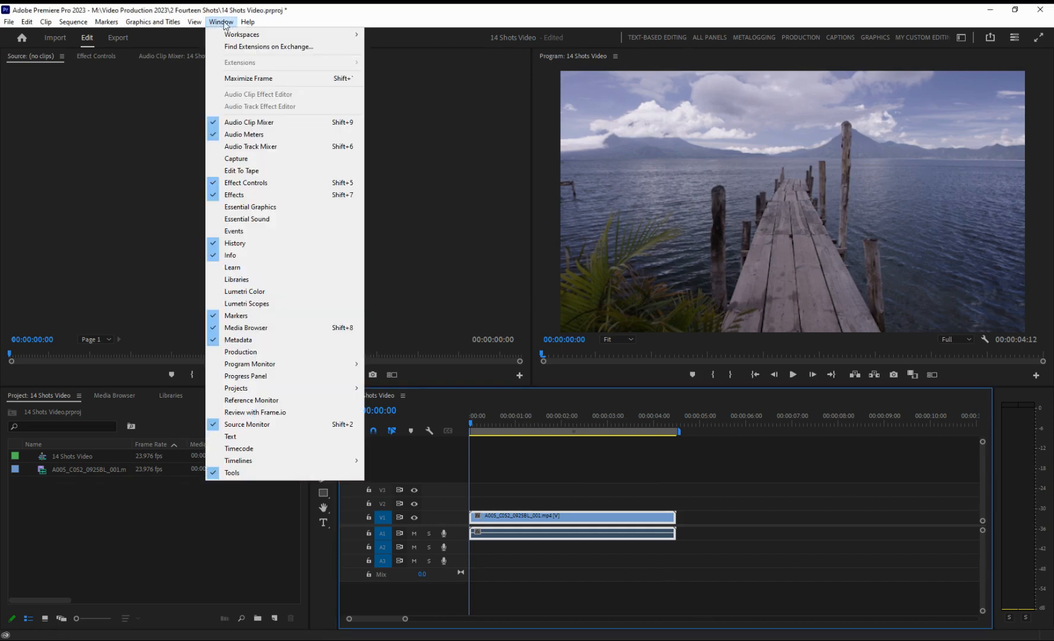
mouse_move(241, 38)
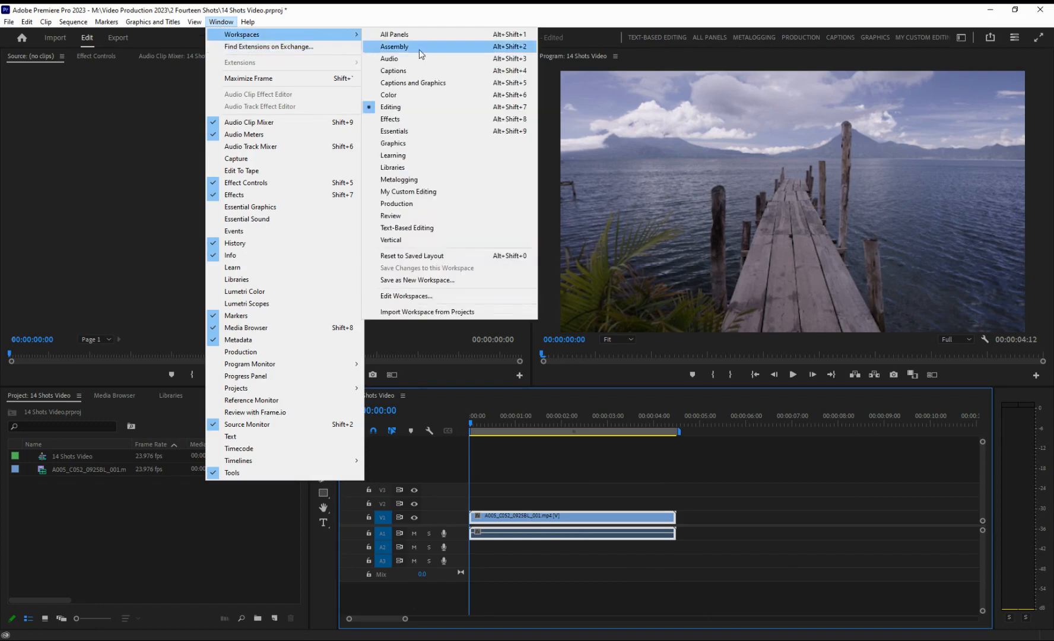
click(408, 107)
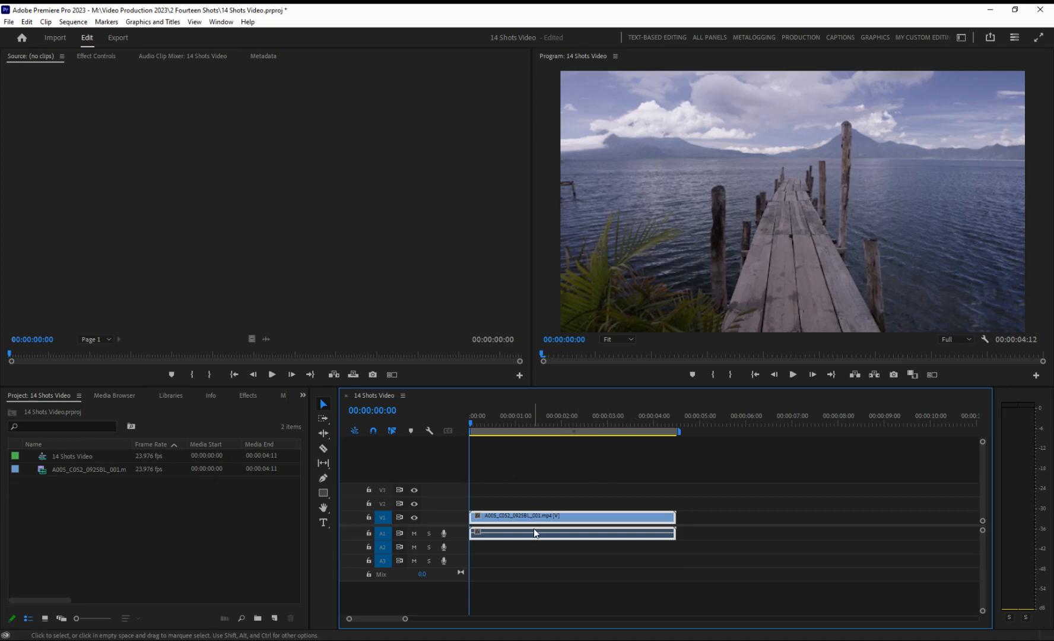
Play back part of the pier clip and move it along V1 to start at about 00:00:07:19.
click(794, 375)
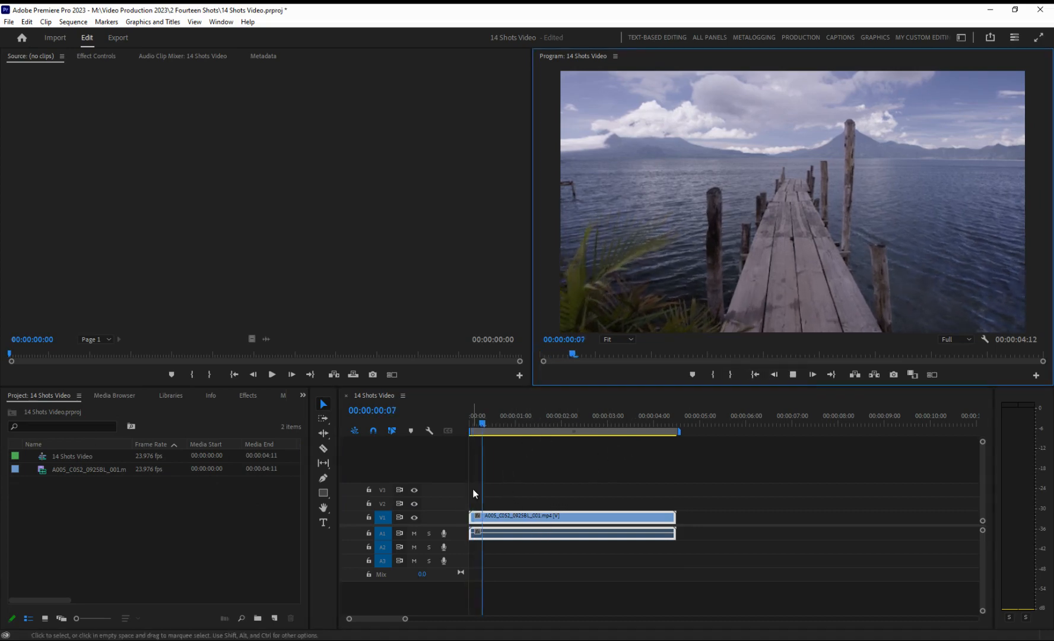
click(793, 375)
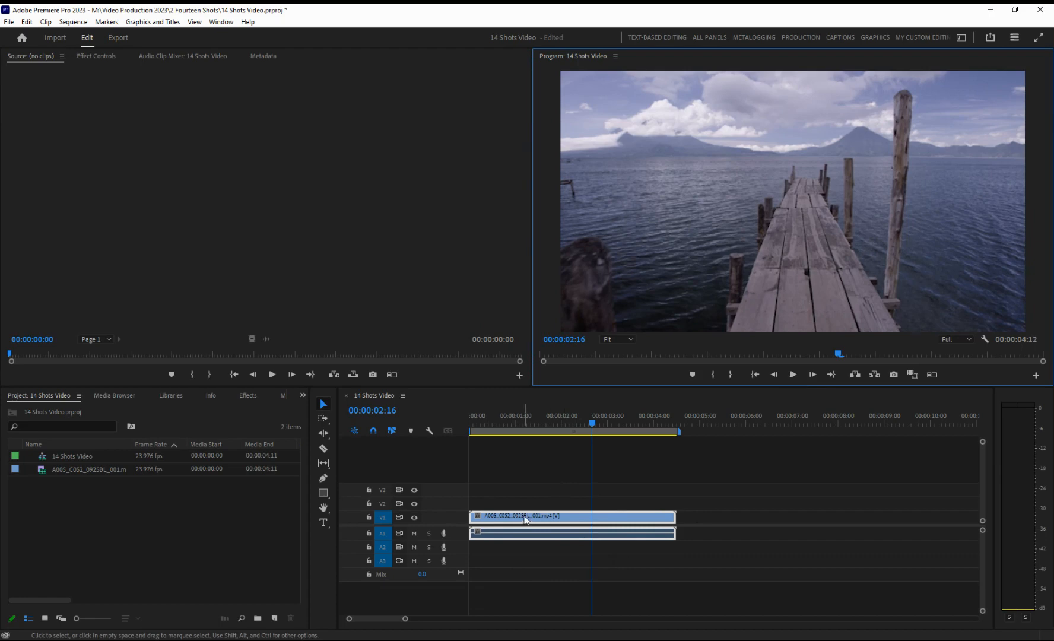
drag(524, 517, 810, 515)
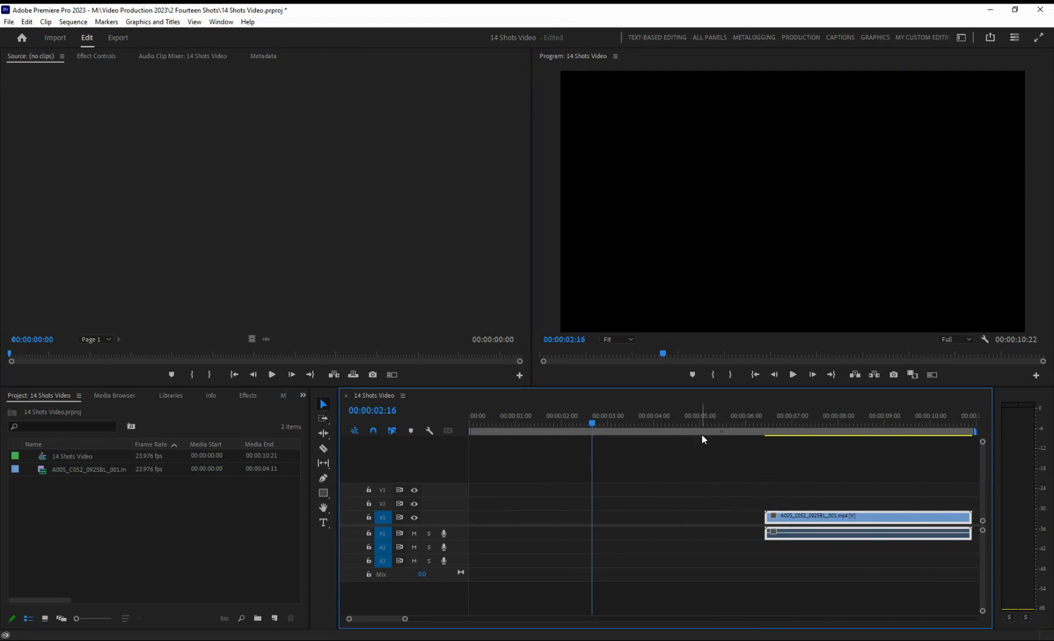
drag(794, 517, 857, 514)
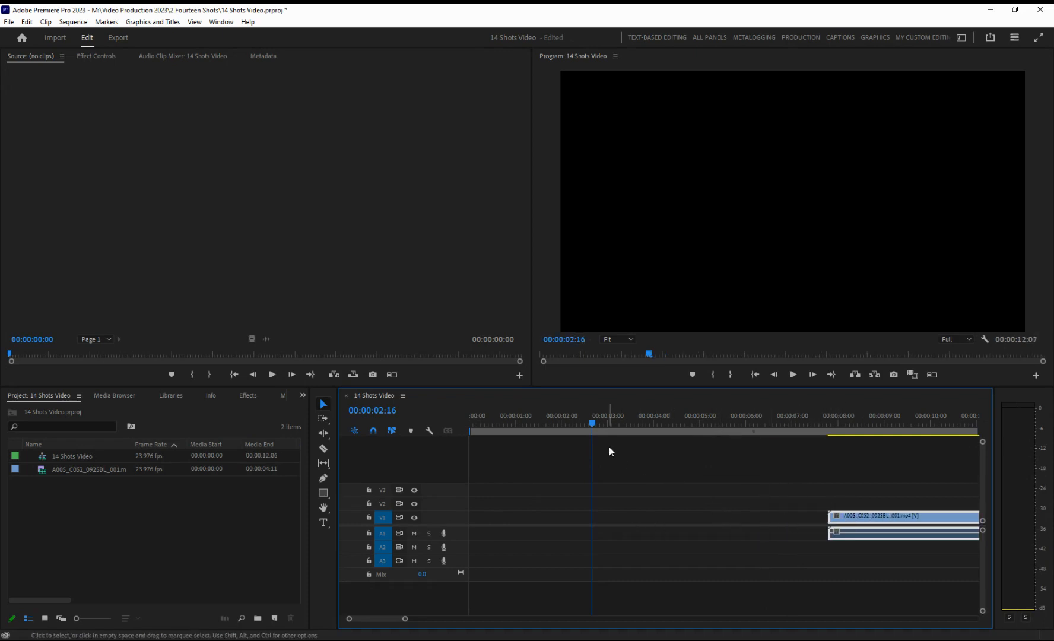
Play the empty gap from the start of the sequence and return the playhead to 00:00:00:00.
drag(594, 424, 469, 451)
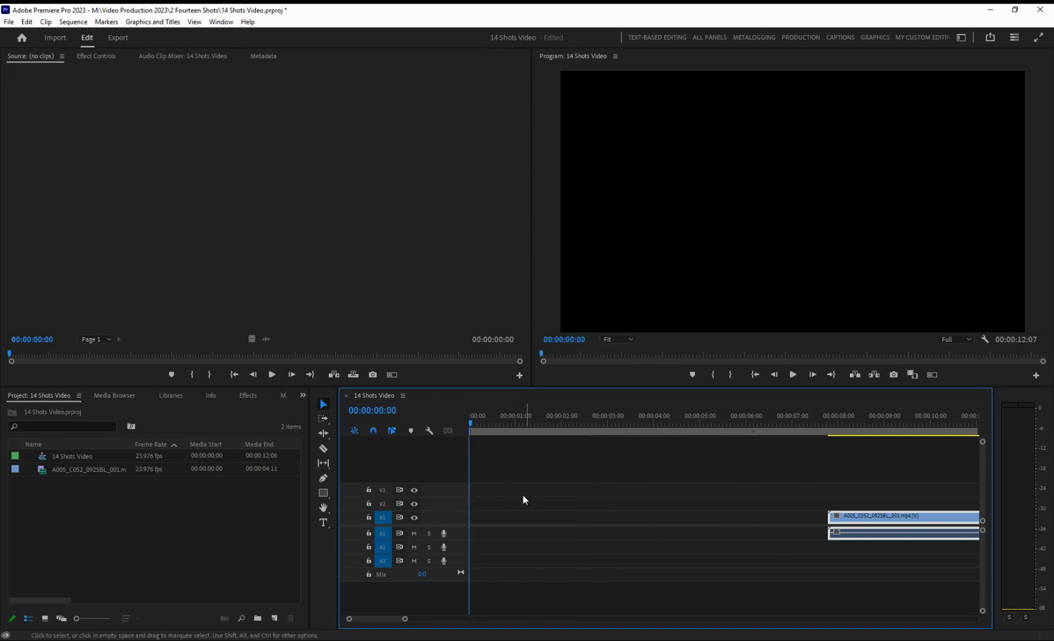
click(794, 376)
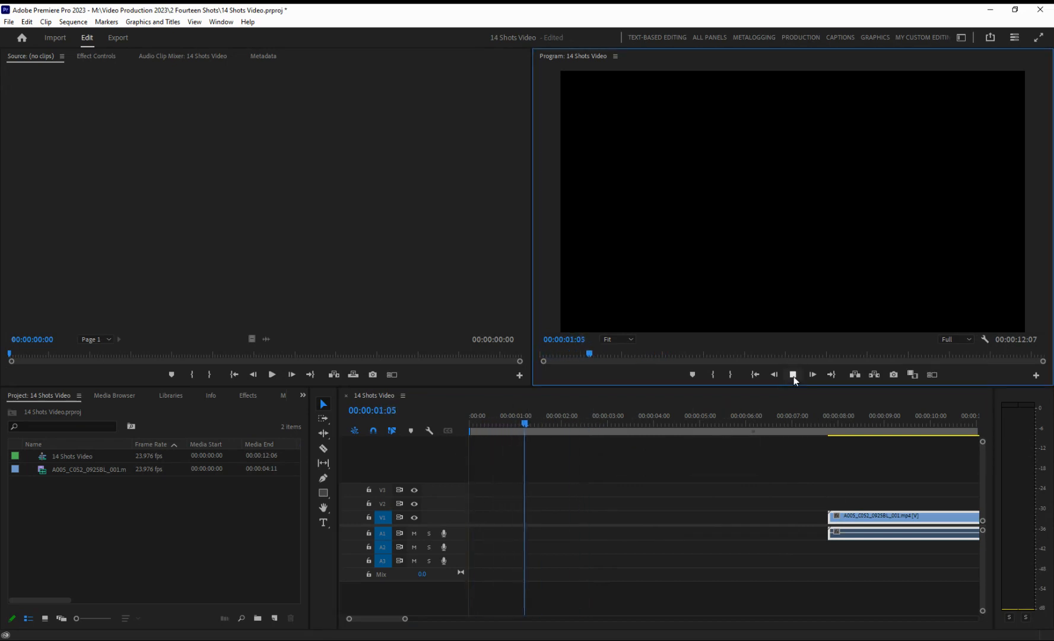
click(794, 376)
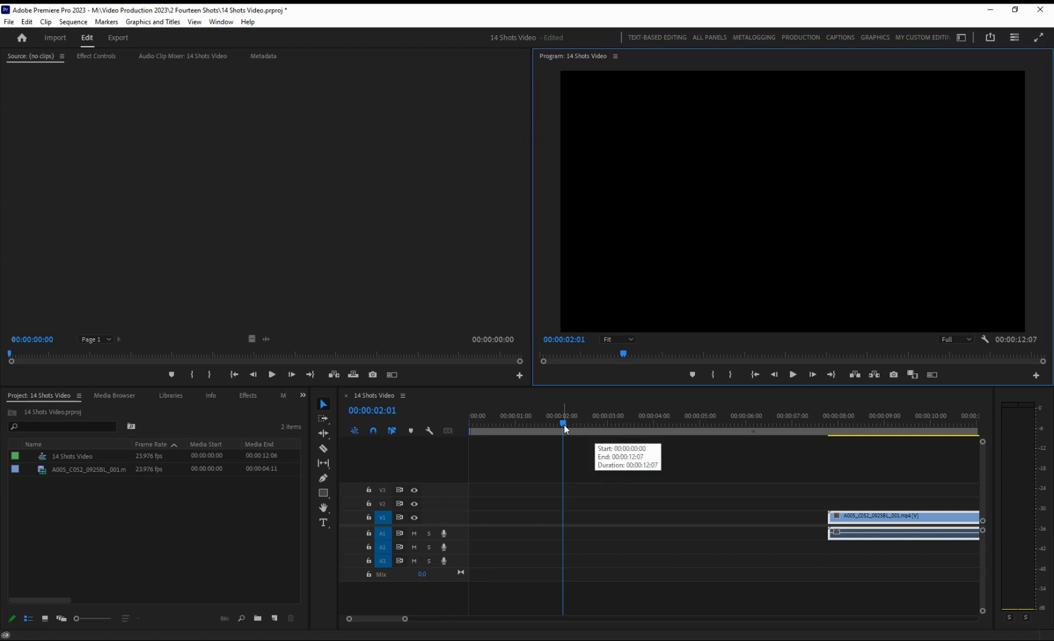
drag(564, 424, 454, 432)
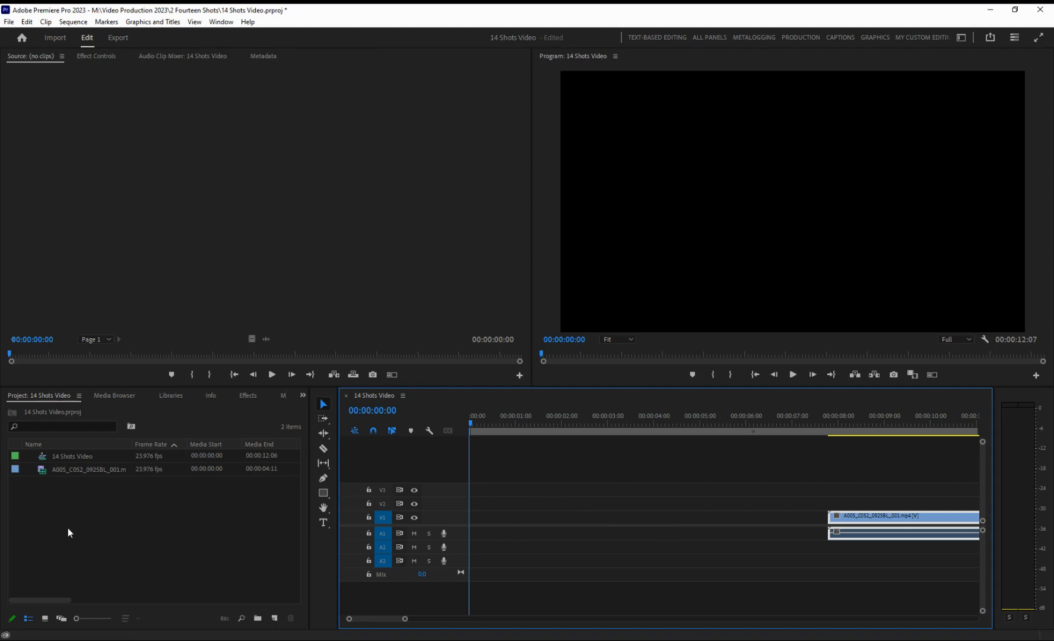
click(81, 455)
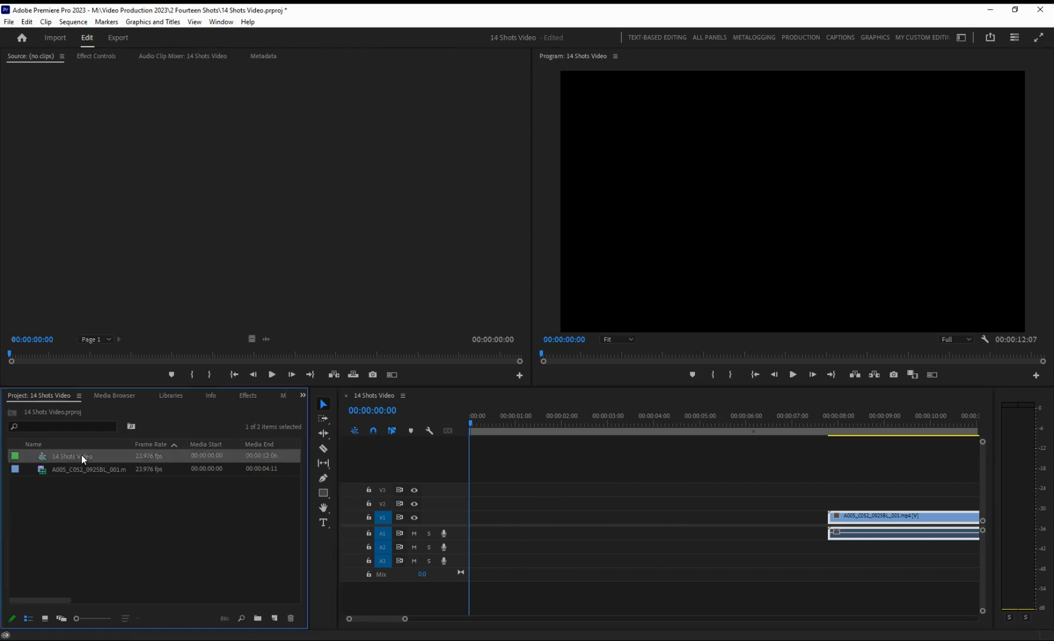
click(78, 480)
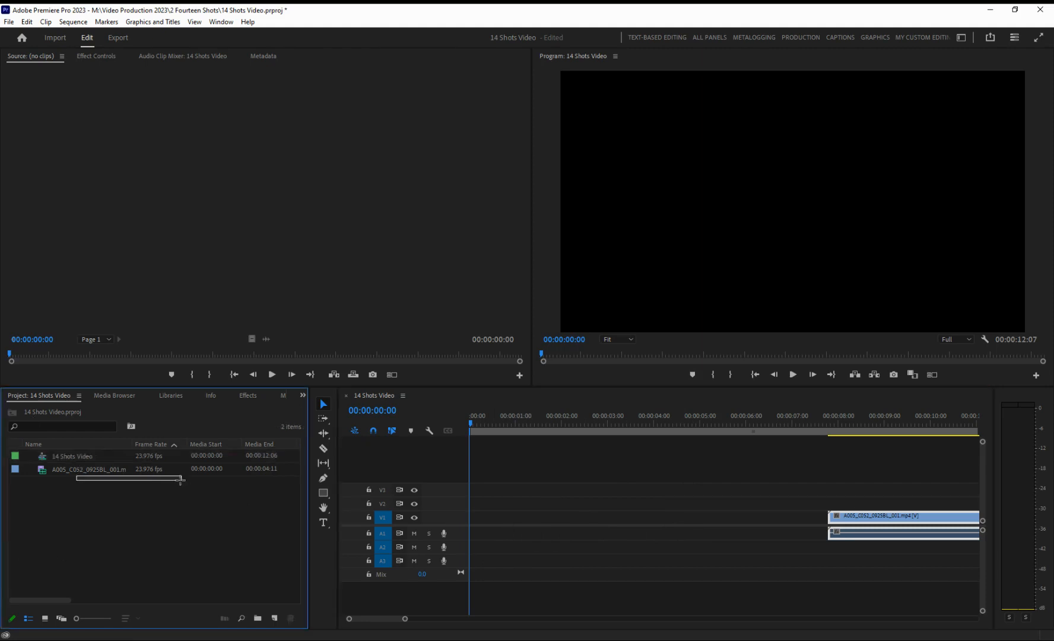
drag(91, 472, 132, 516)
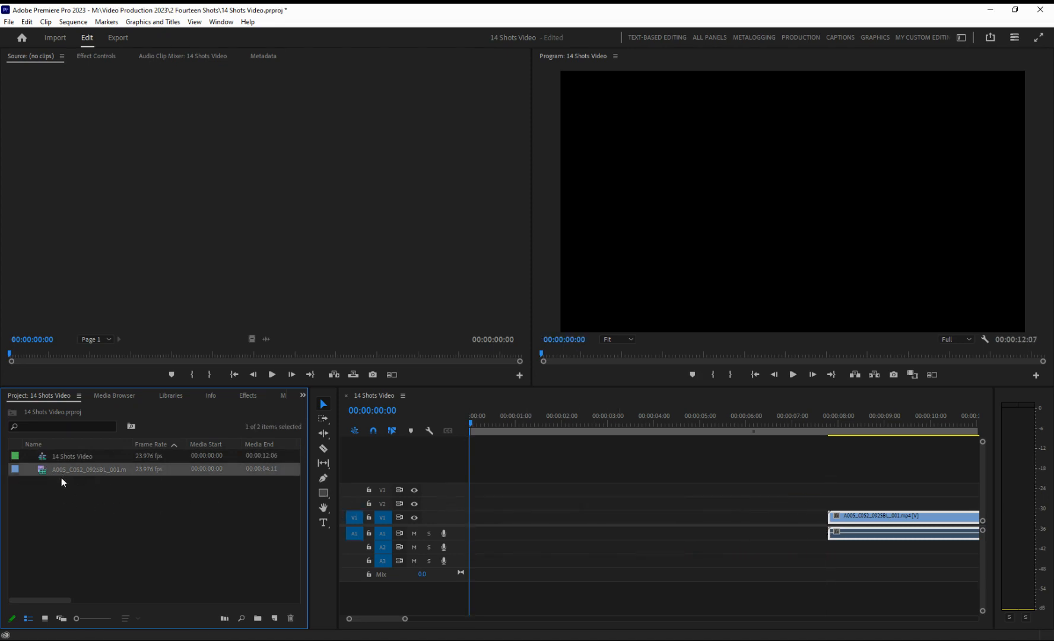
click(62, 513)
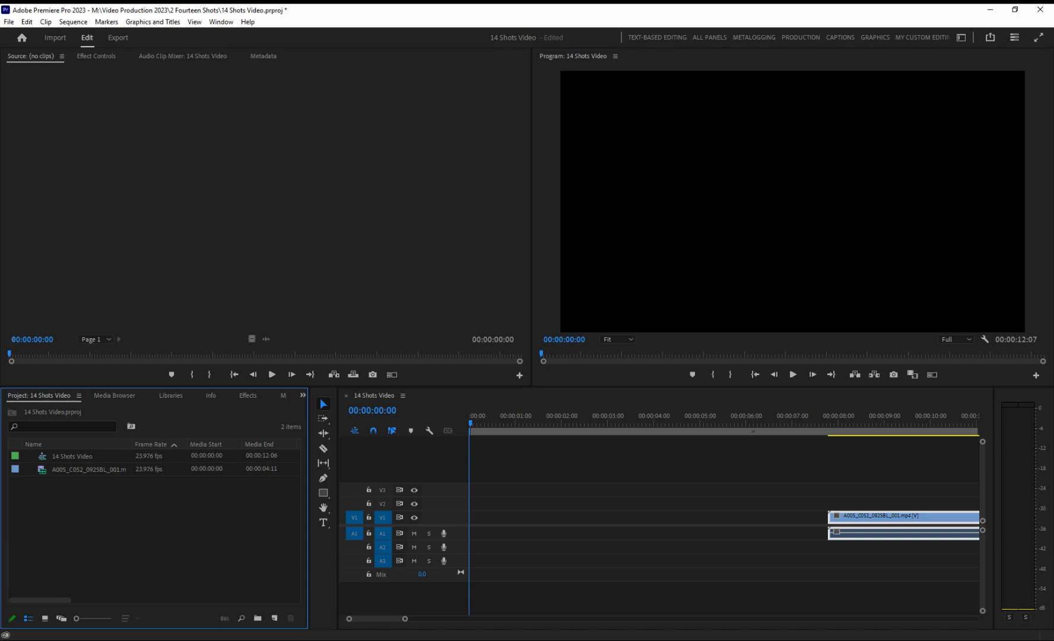
Create a 640 × 360 black video at 23.976 fps with square pixels and place it at the start of V1.
click(274, 619)
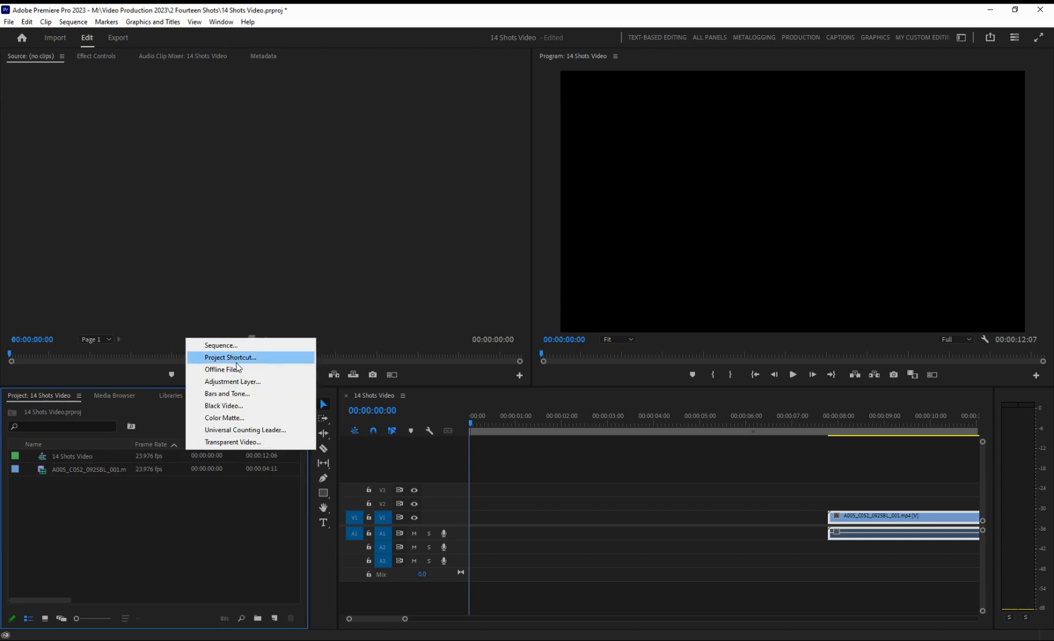
click(238, 407)
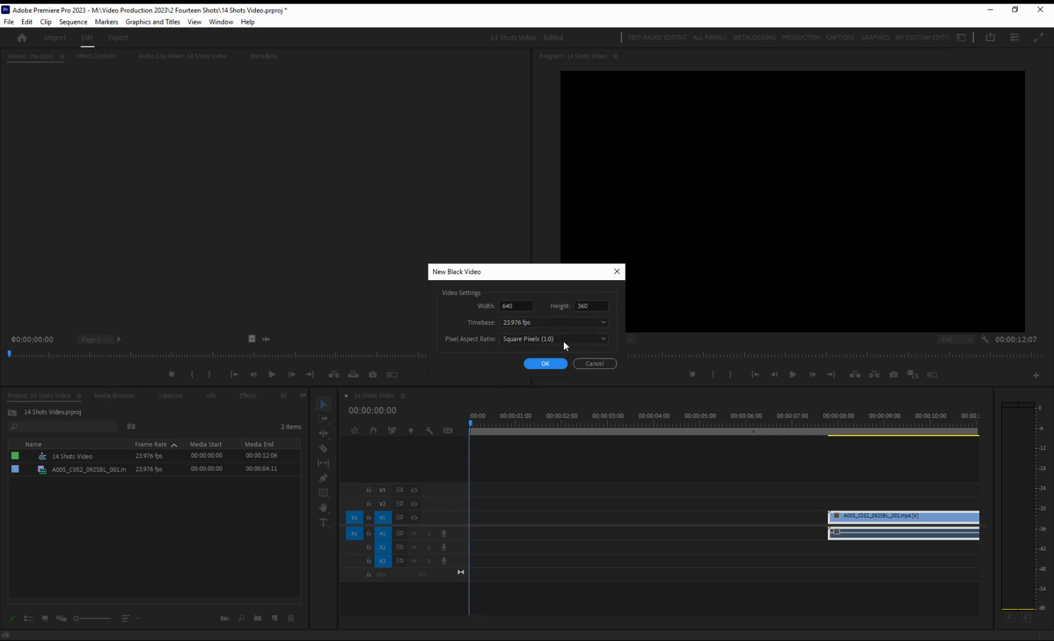
click(546, 364)
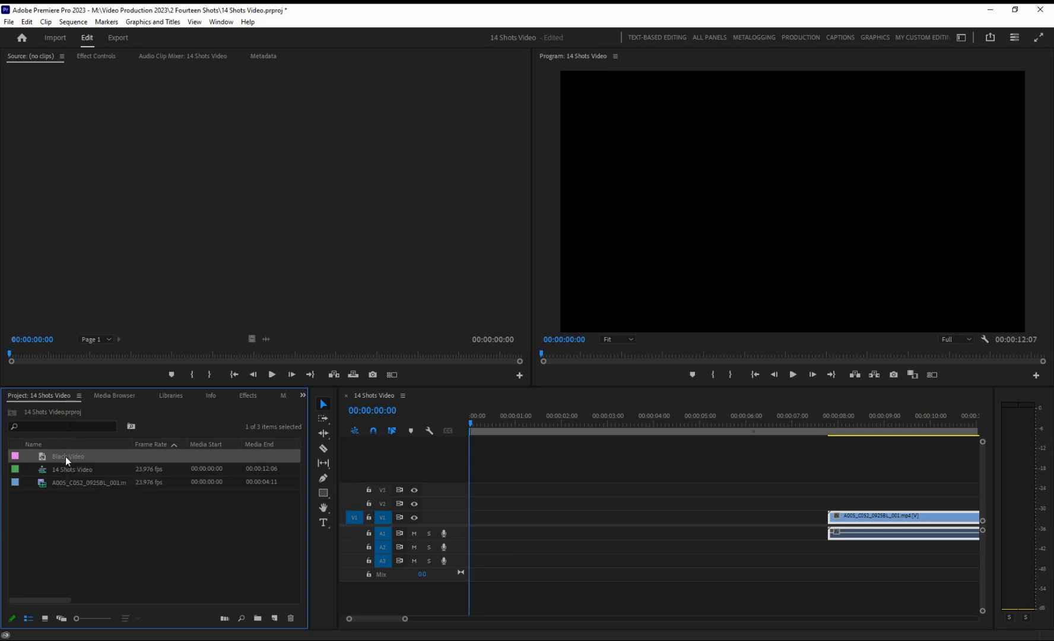
drag(65, 457, 479, 516)
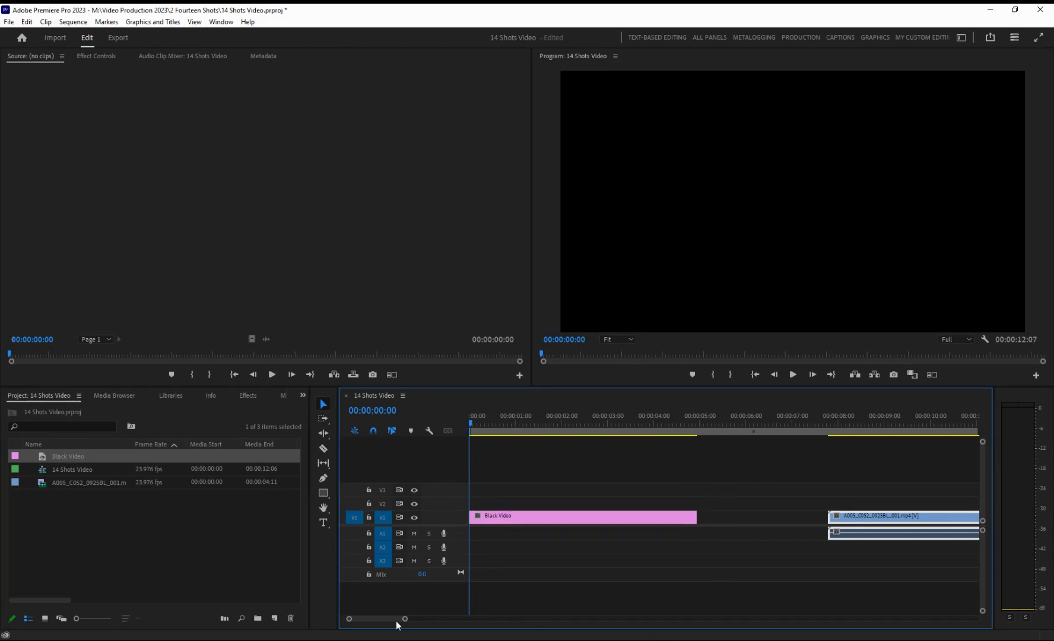
Play back the black video clip from the start of the sequence.
drag(405, 619, 391, 622)
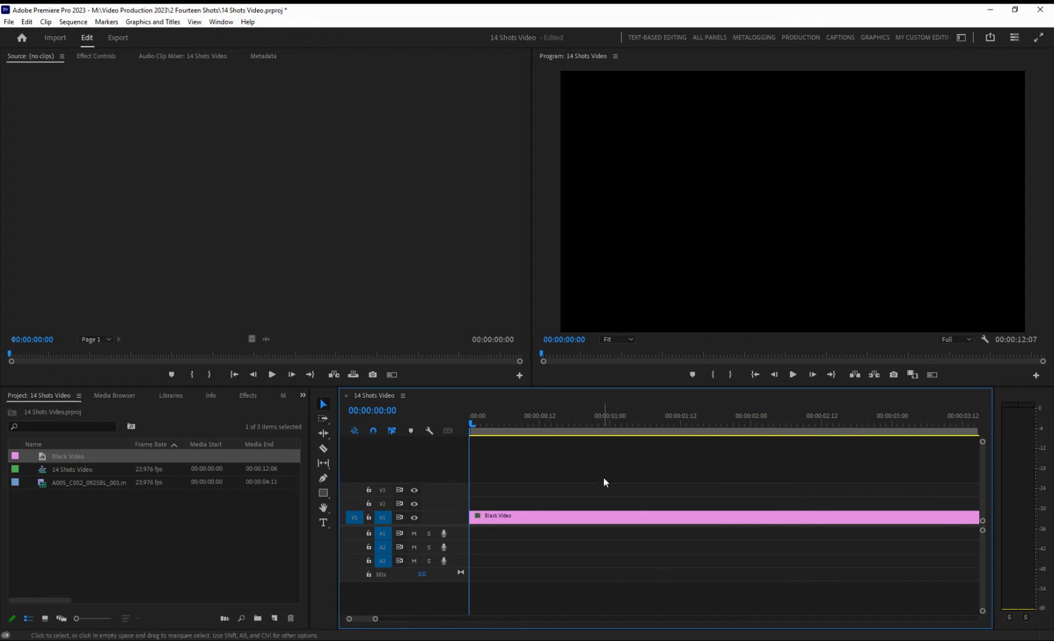
click(793, 374)
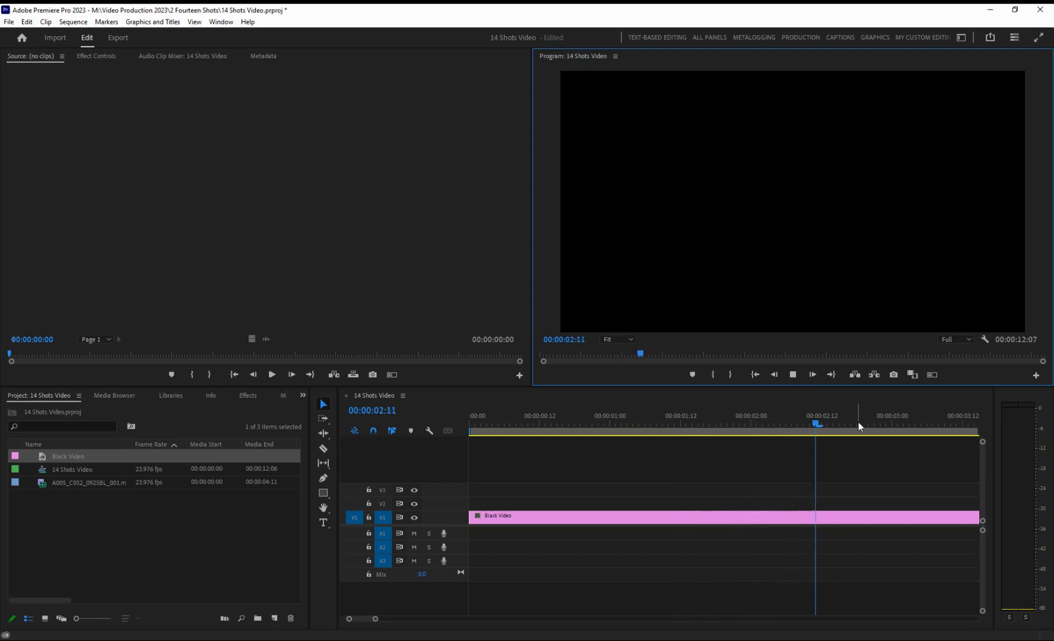
click(797, 375)
scroll(706, 484, up, 1)
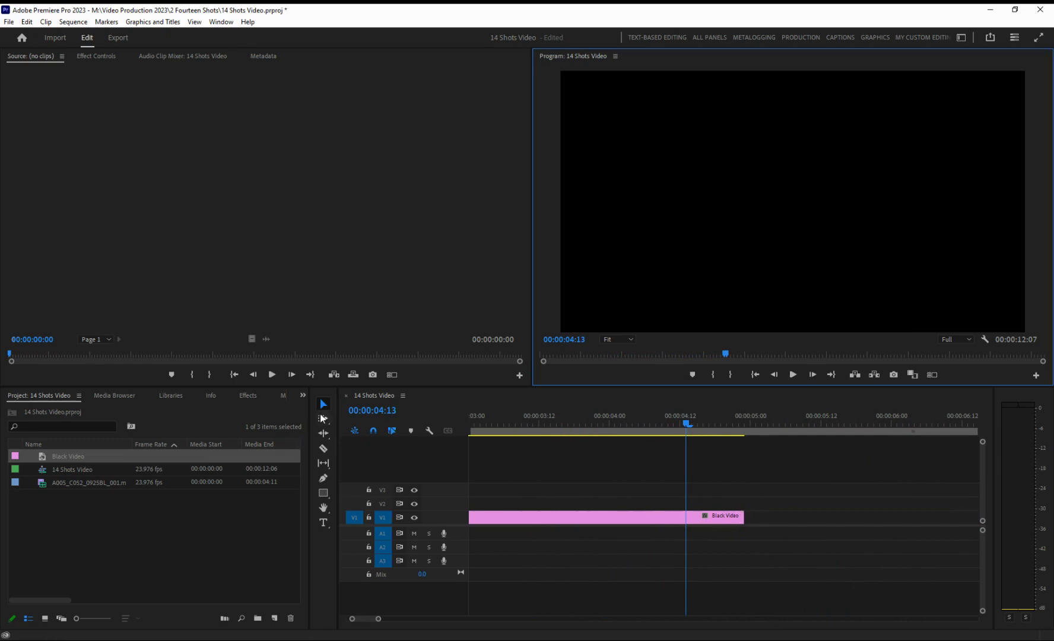
Try adjusting the end point of the black video clip on V1.
click(655, 518)
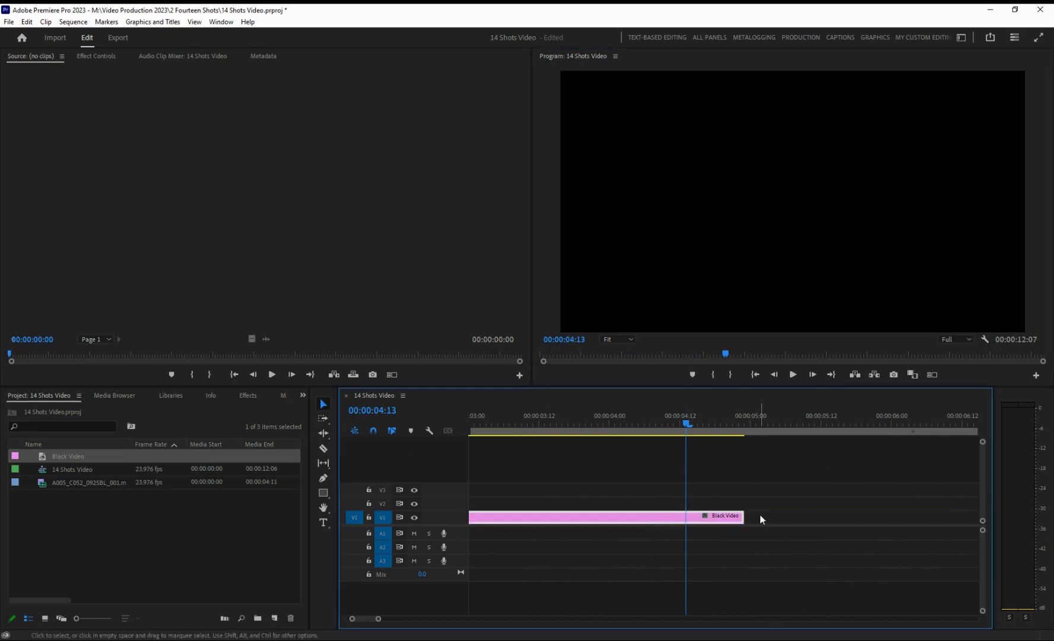
mouse_move(745, 516)
mouse_down()
mouse_move(868, 516)
mouse_move(746, 517)
mouse_up()
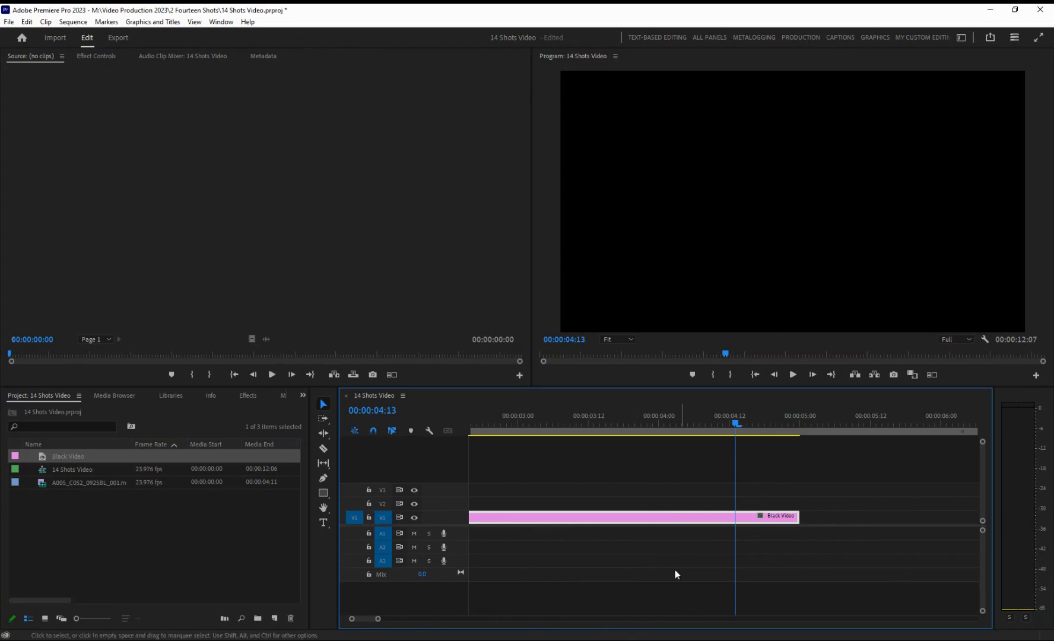
Move the pier clip earlier on V1 so it starts at about 00:00:06:23.
scroll(798, 574, down, 2)
scroll(651, 574, down, 3)
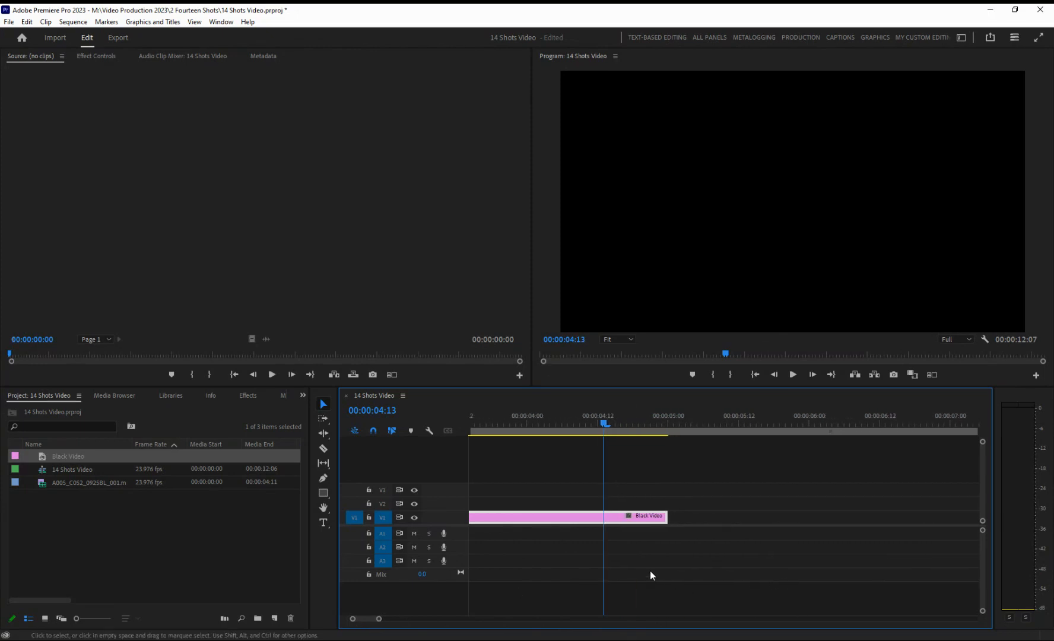
scroll(808, 520, down, 6)
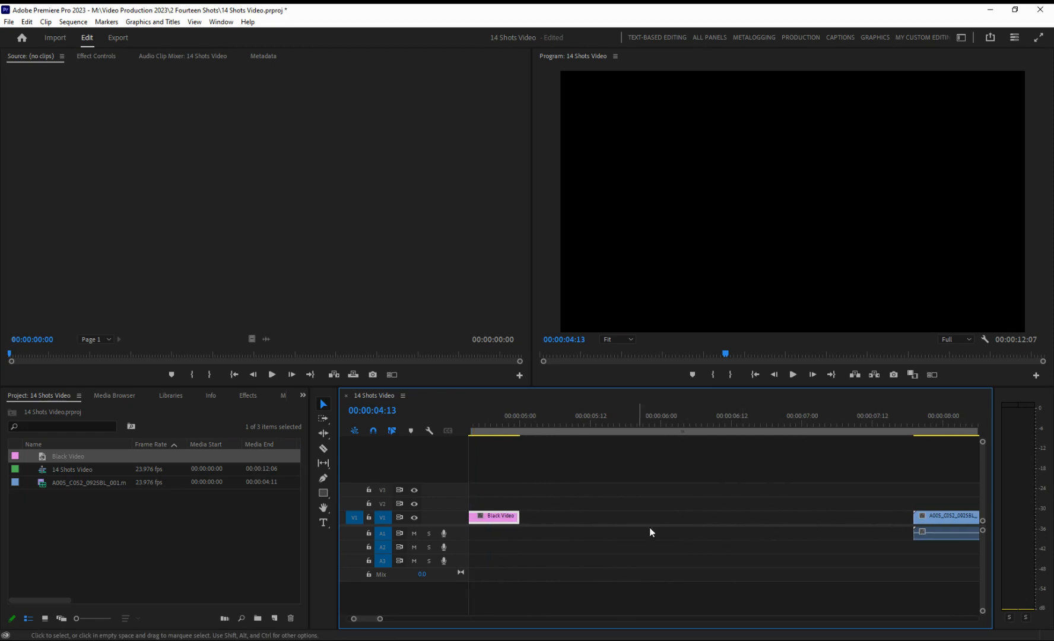
click(952, 517)
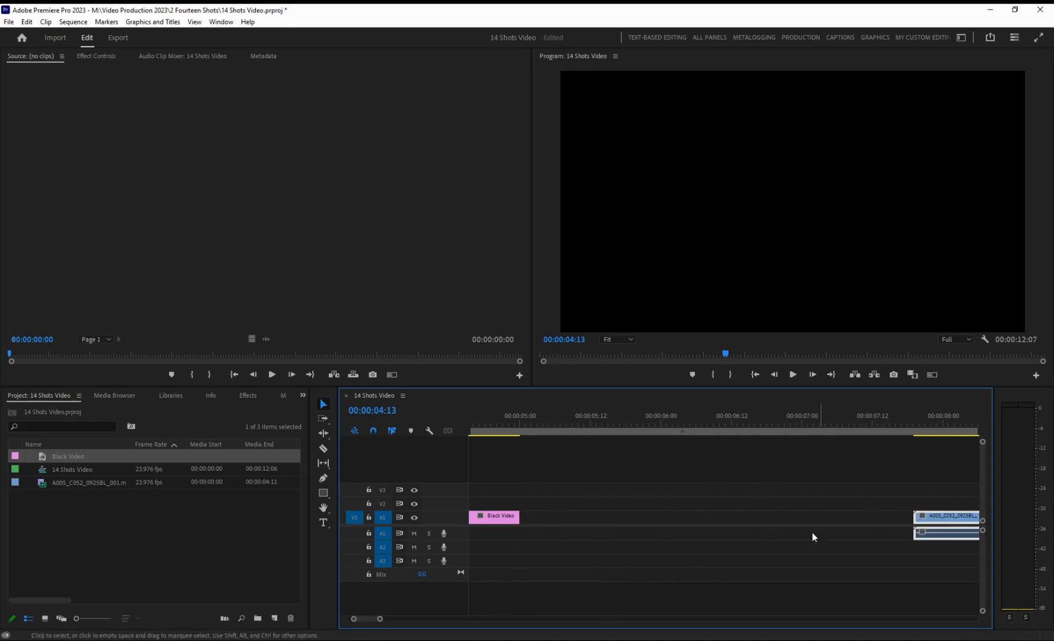
drag(957, 521, 841, 530)
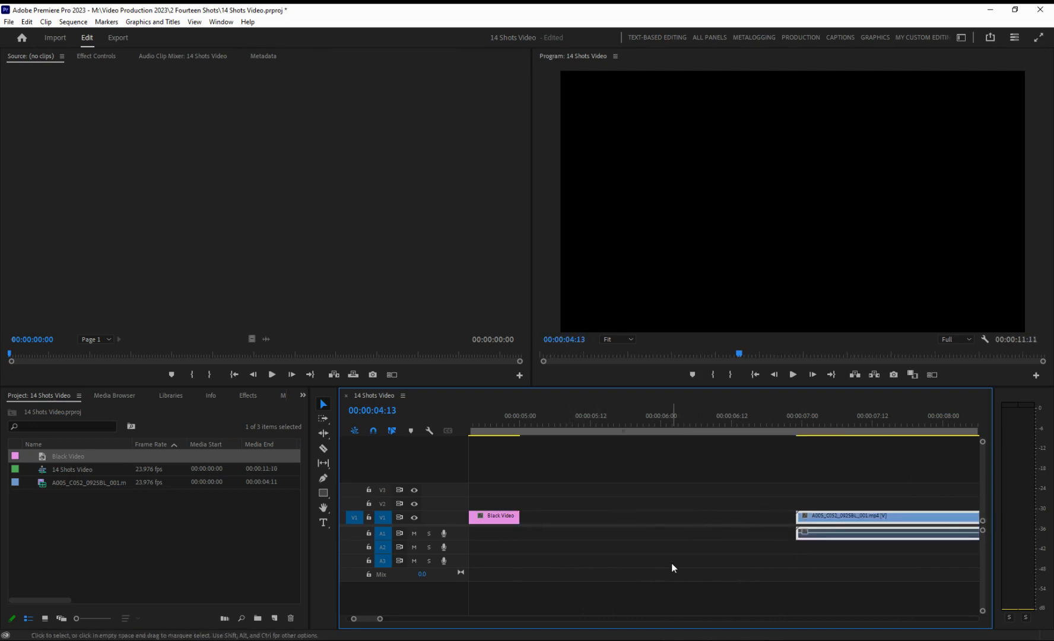
Delete the pier clip from the timeline and undo the deletion.
drag(380, 619, 556, 621)
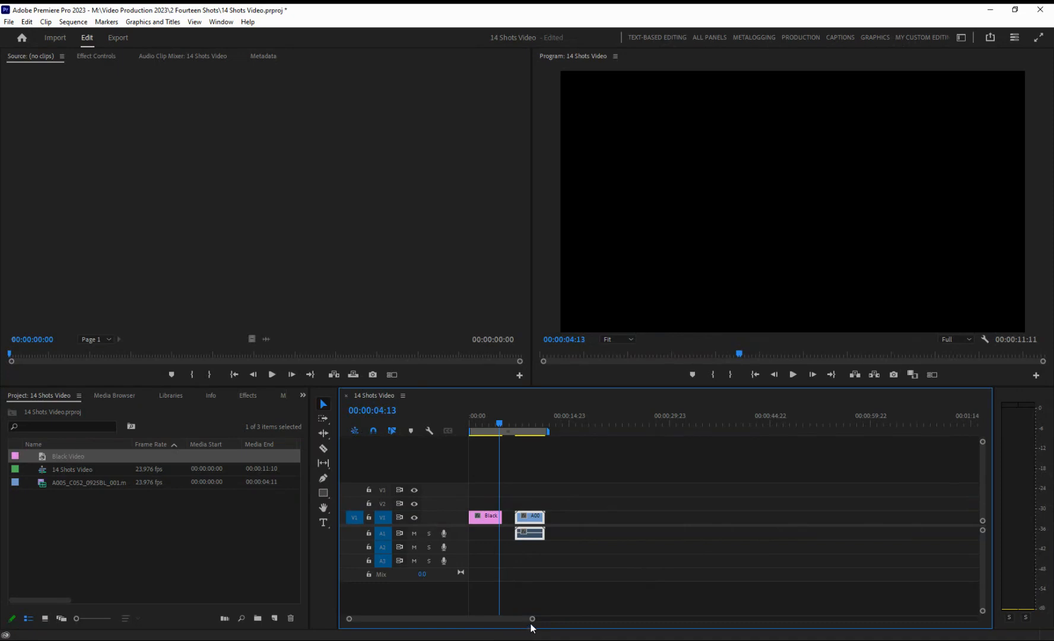
drag(532, 619, 505, 621)
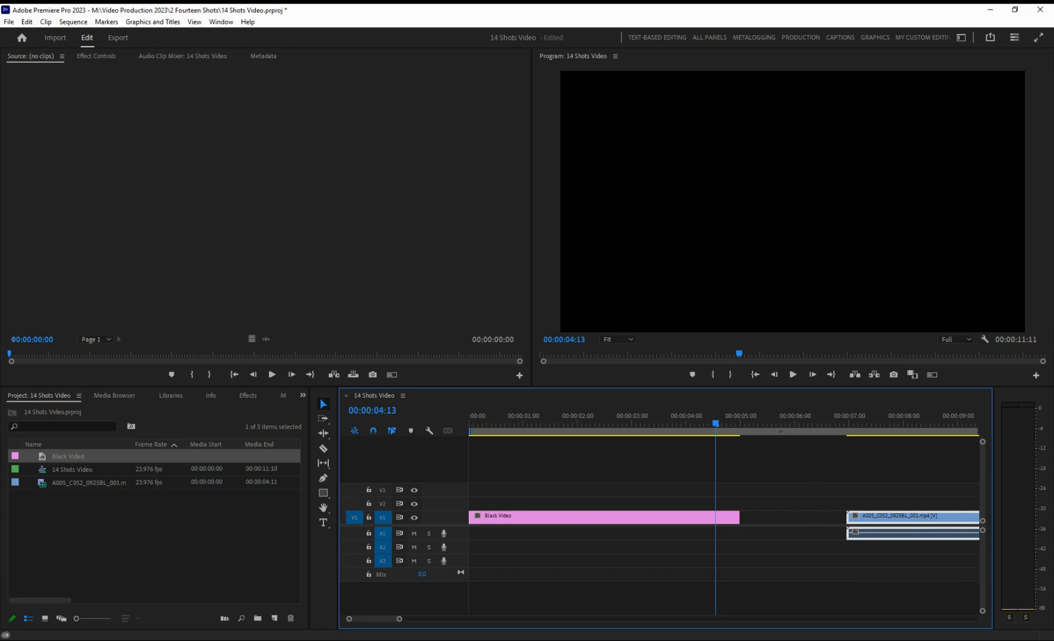
key(ctrl+z)
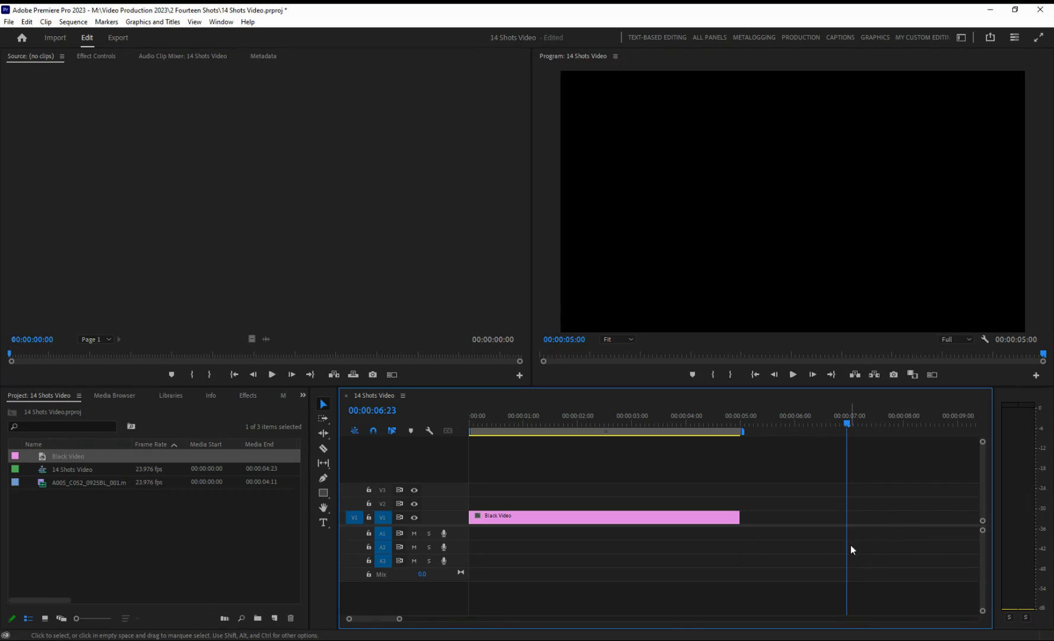
key(ctrl+shift+z)
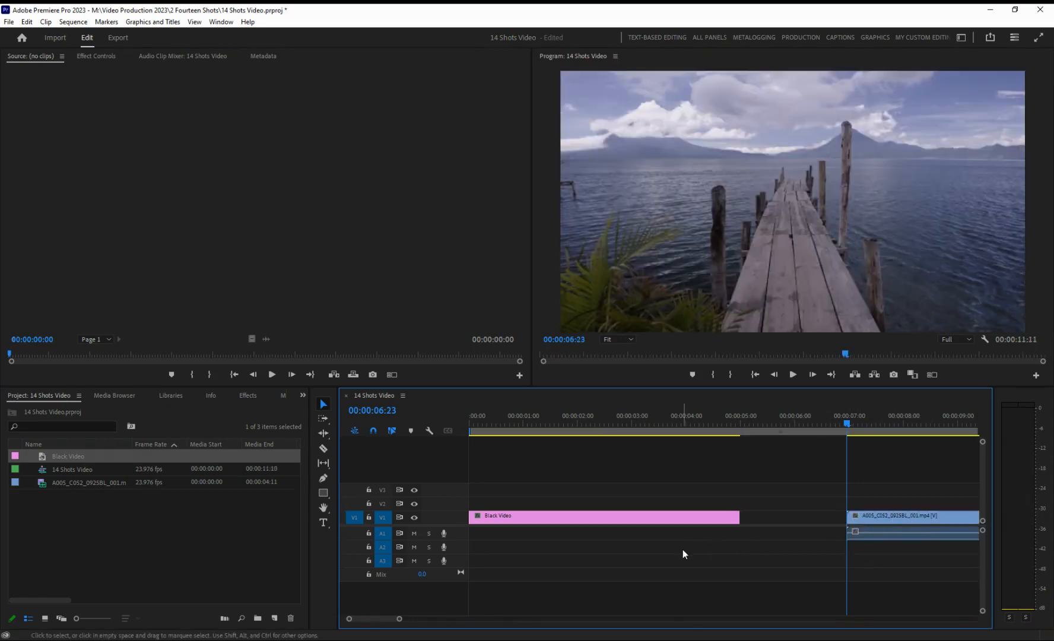
Close the gap on V1 between the black video and the pier clip by deleting the empty space.
click(757, 520)
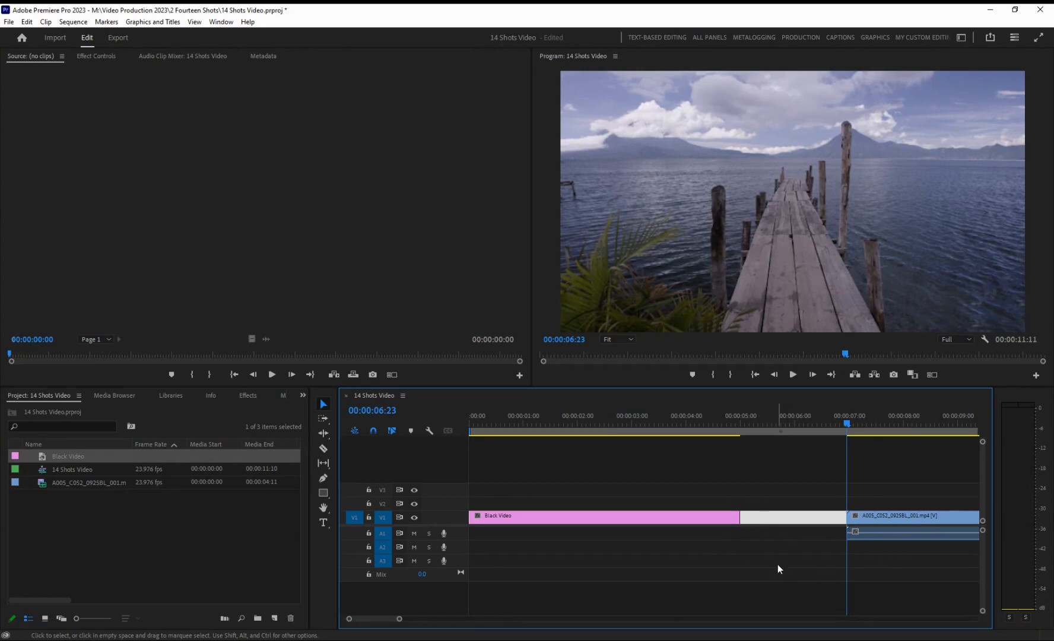
click(777, 520)
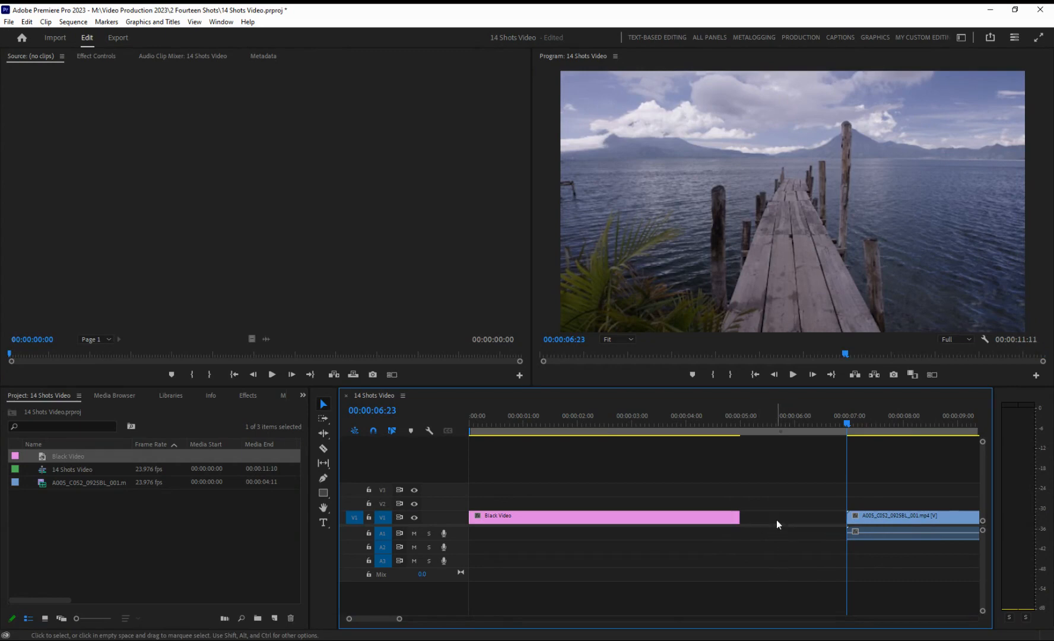
click(777, 520)
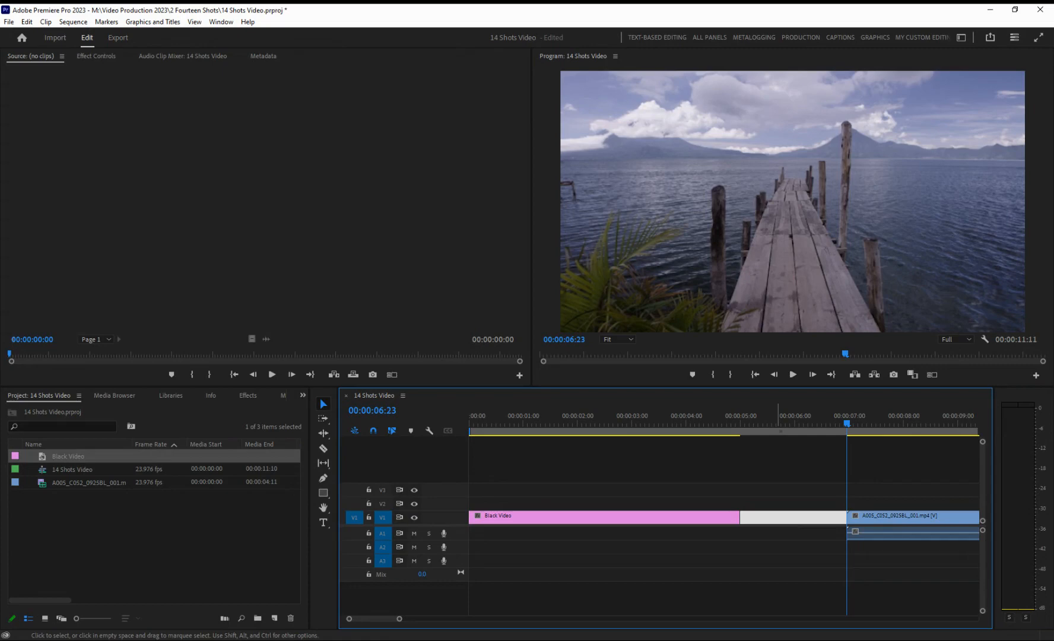
key(Delete)
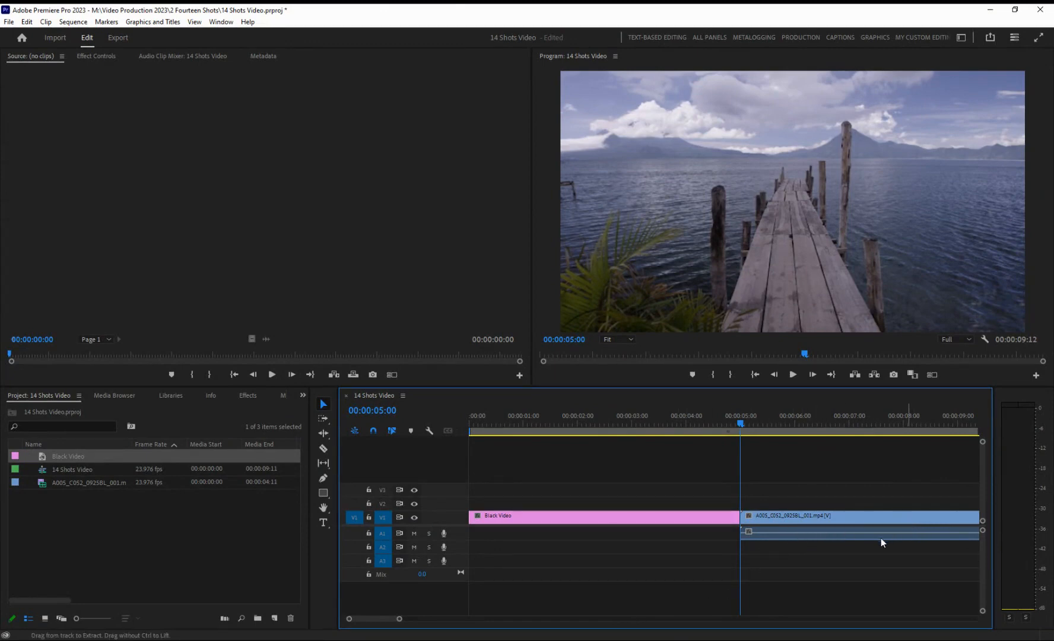
Ripple delete the black video clip at the start of V1 and undo the deletion.
click(559, 521)
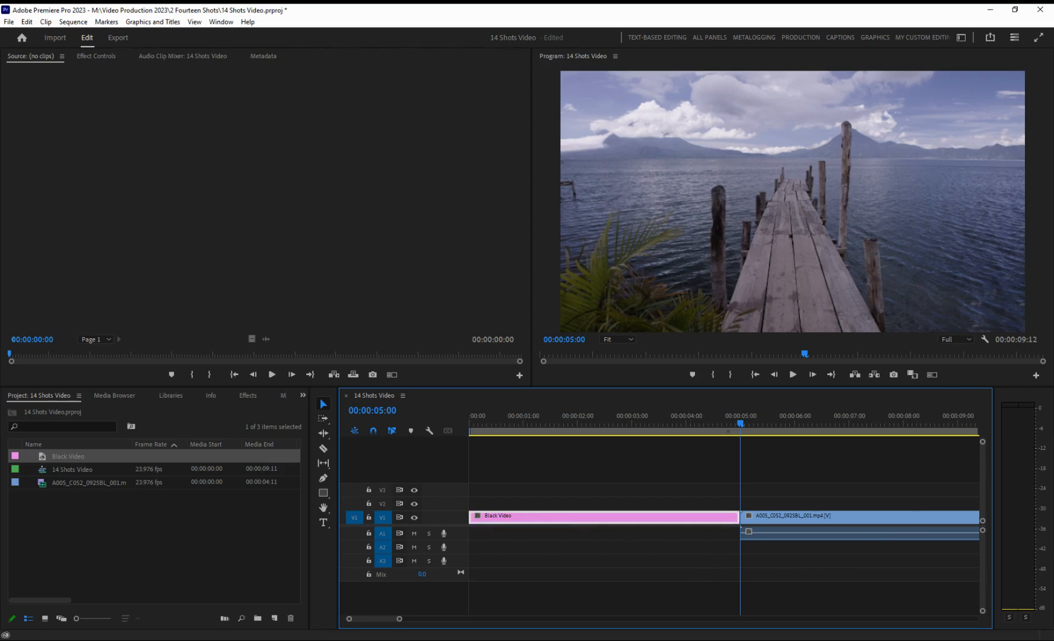
key(Home)
key(shift+Delete)
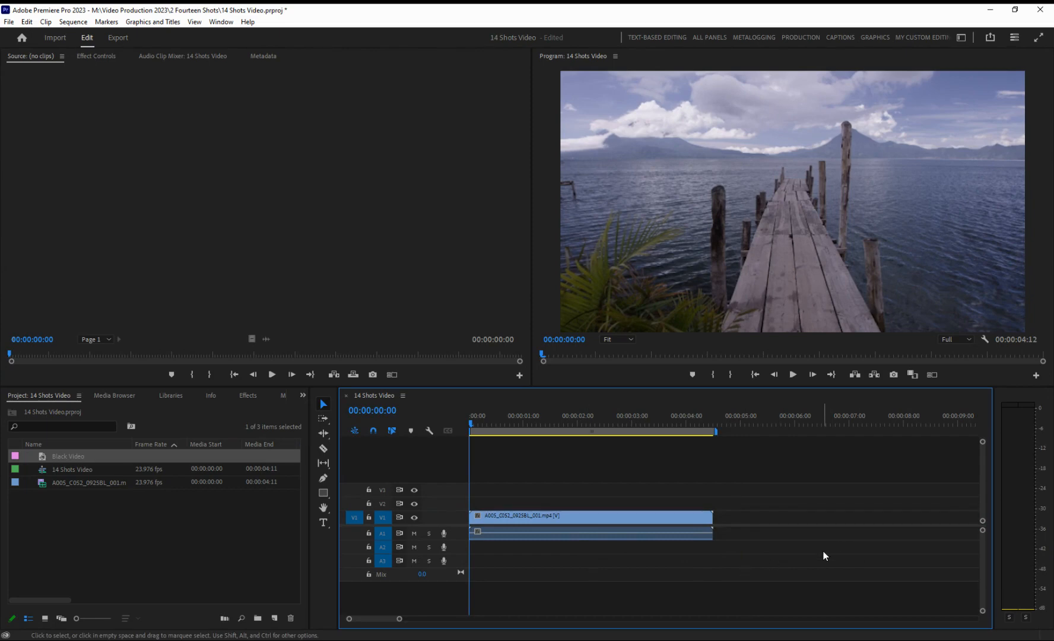
key(ctrl+z)
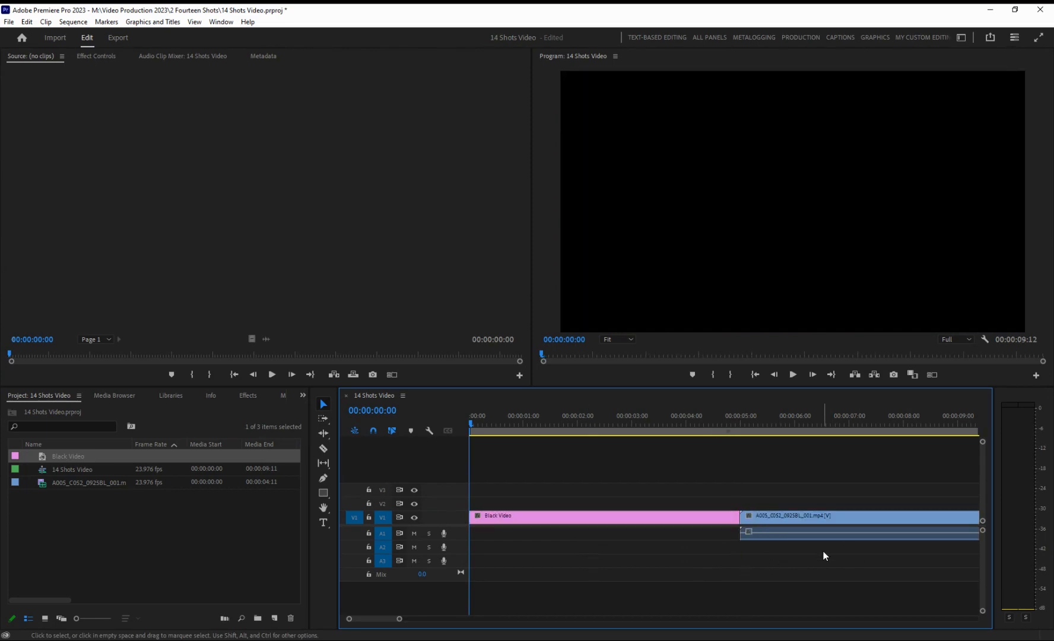
Look over the available editing commands.
click(27, 22)
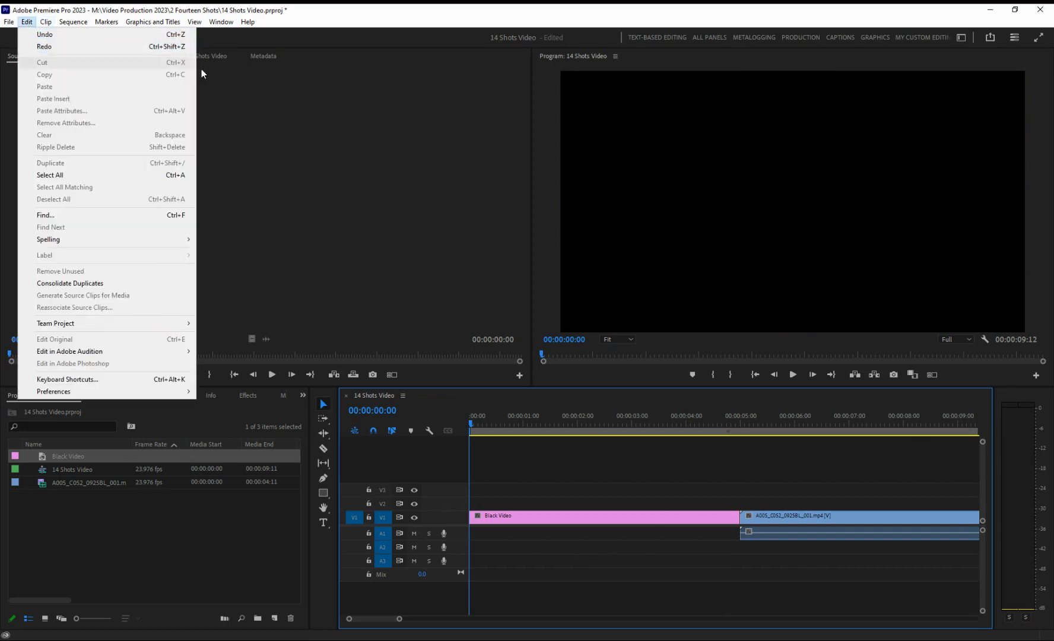